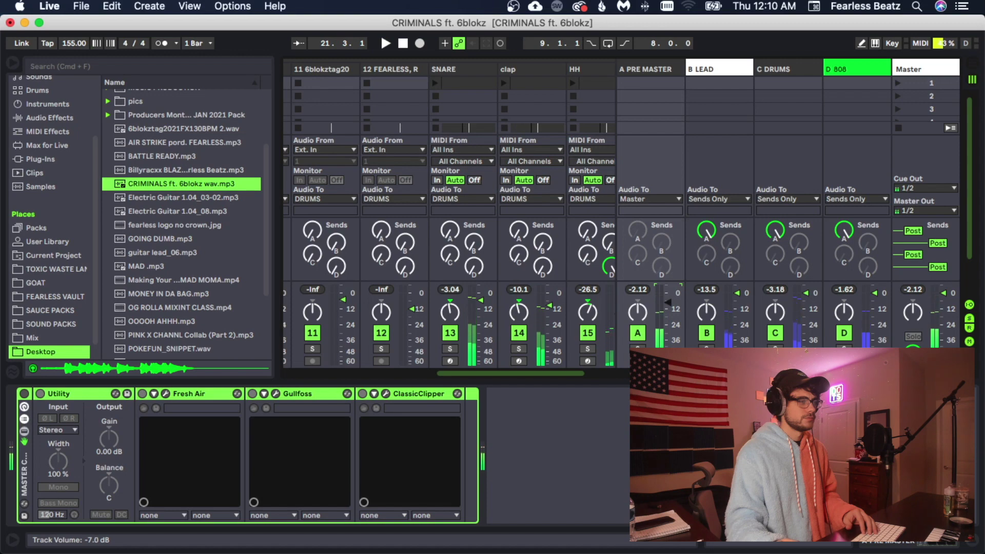
Step: Play back the song and watch the track and master levels in the mixer
key("space")
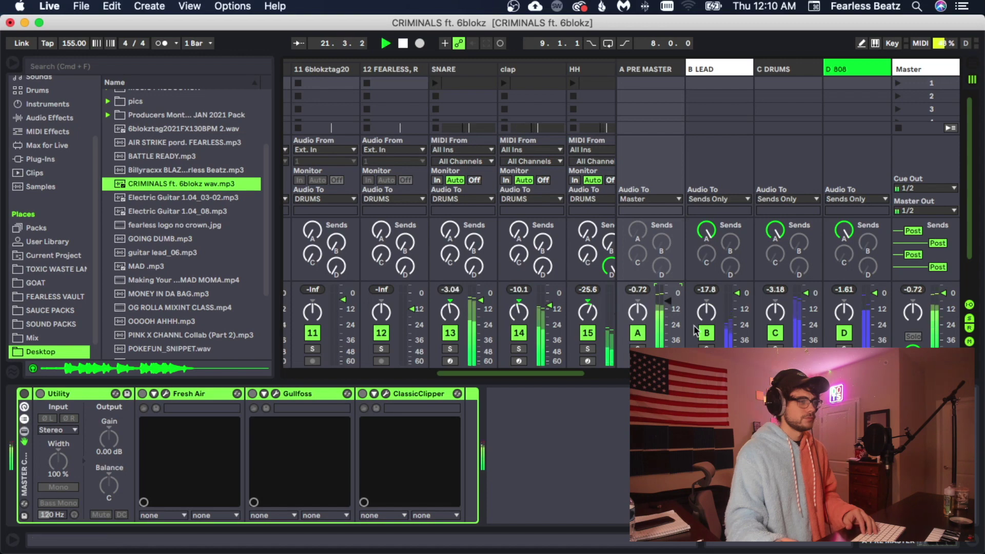
key("space")
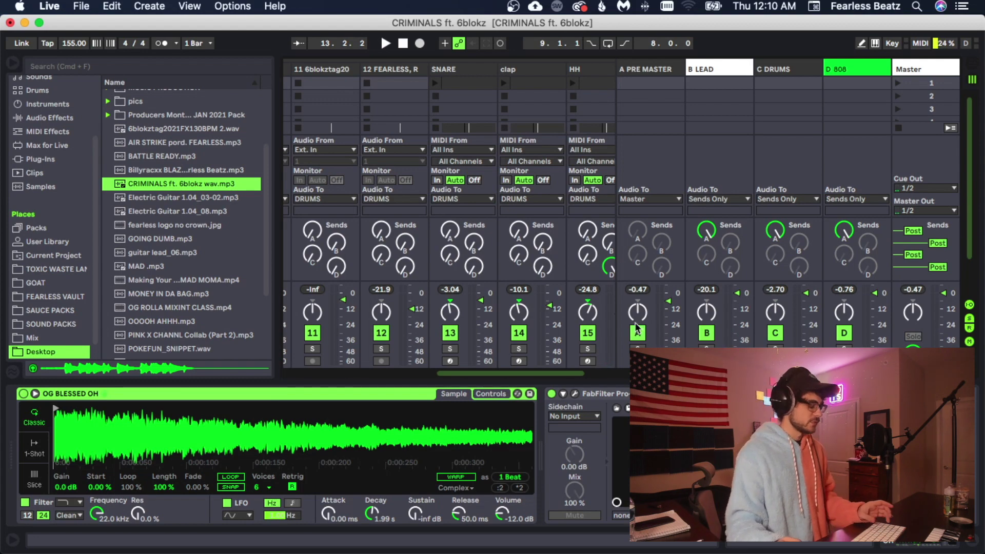
Step: Export the full 104-bar arrangement from the Master track as a 16-bit, 48000 Hz WAV named CRIMINALS ft. 6blokz wav
key("Tab")
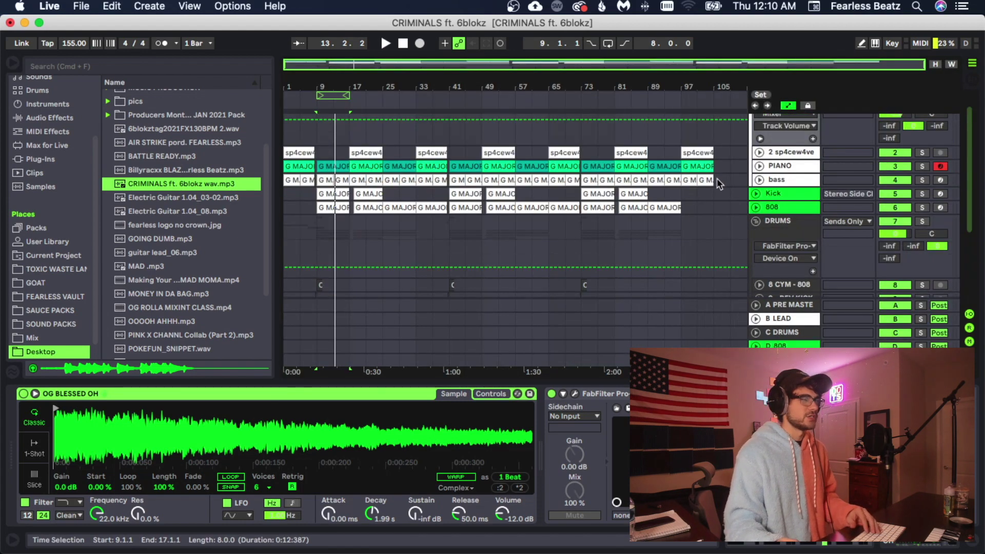
left_click_drag(720, 185, 275, 154)
left_click(81, 7)
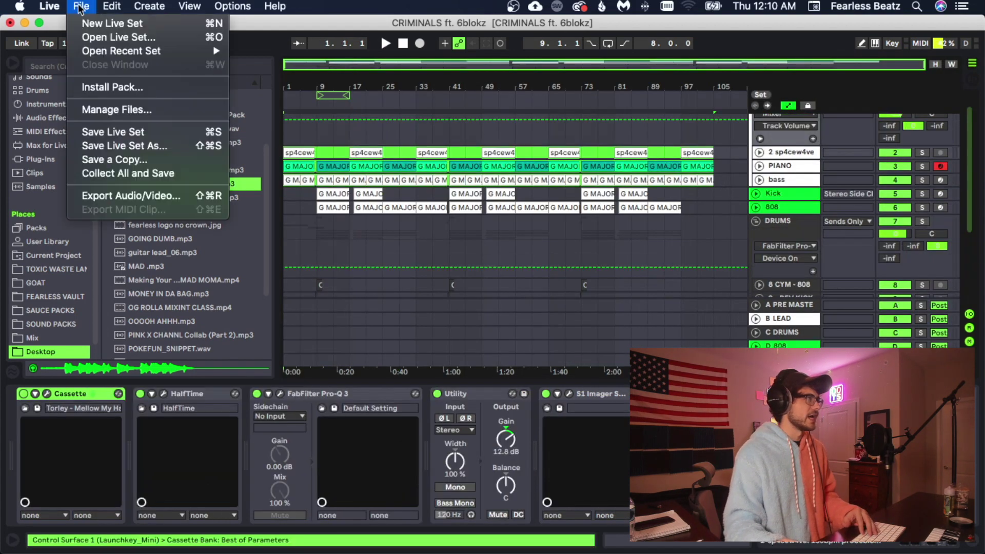
left_click(131, 196)
left_click(453, 509)
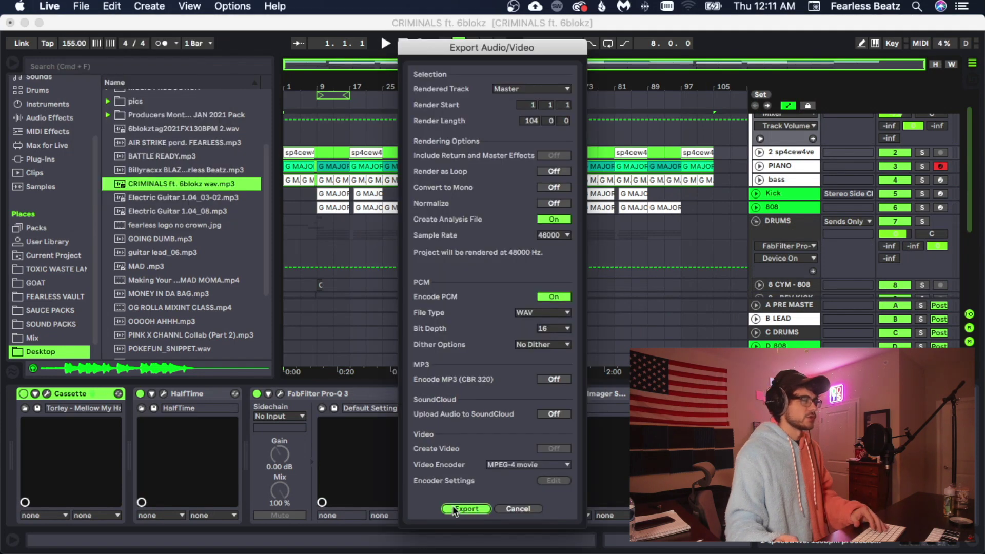
key("Return")
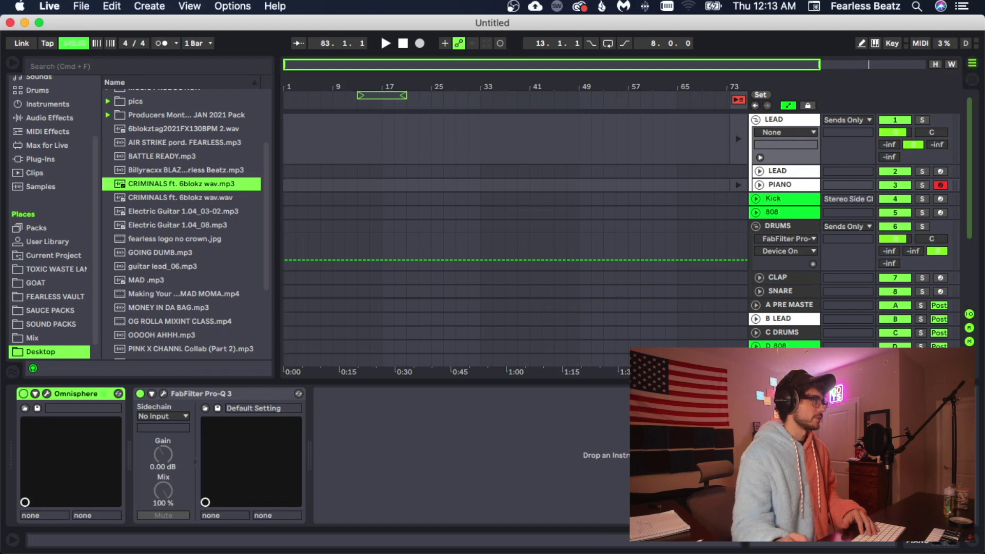
Step: Set the new project's tempo to 155 and place CRIMINALS ft. 6blokz wav.wav at the start of the arrangement
left_click(78, 50)
type("155")
key("Return")
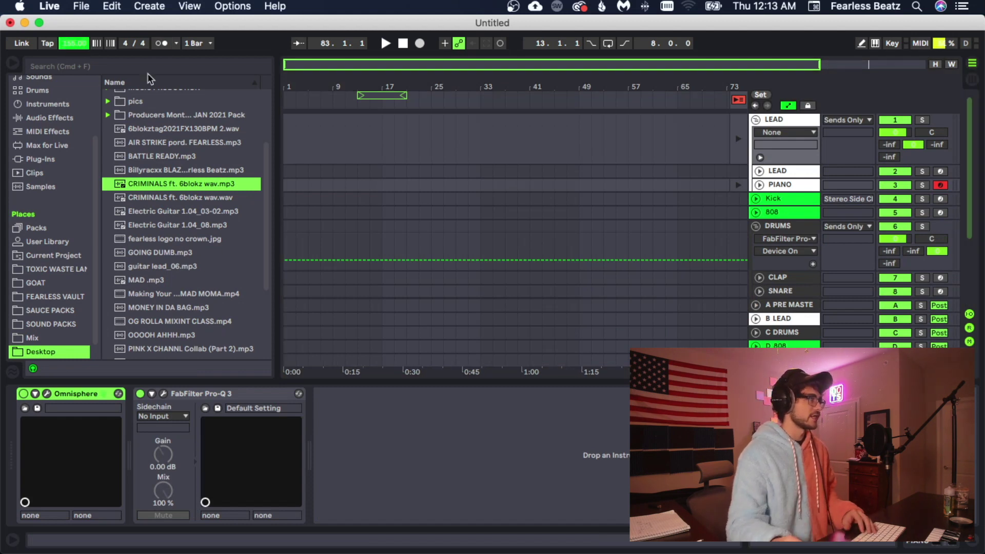
left_click(234, 200)
left_click_drag(182, 198, 288, 224)
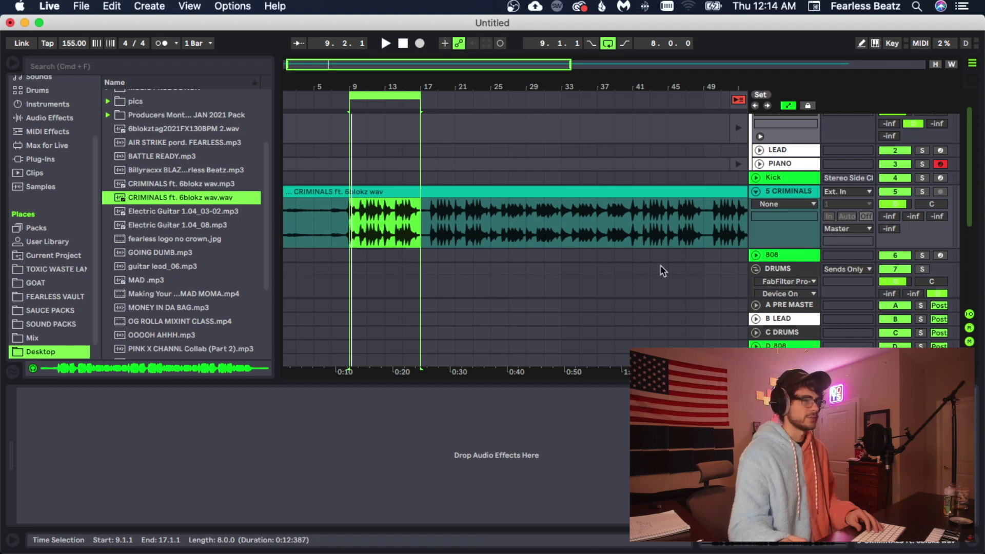
Step: Load the MASTER CHAIN.adg rack from the TOXIC WASTE LAND folder onto the master track and open its Fresh Air plug-in
left_click(49, 269)
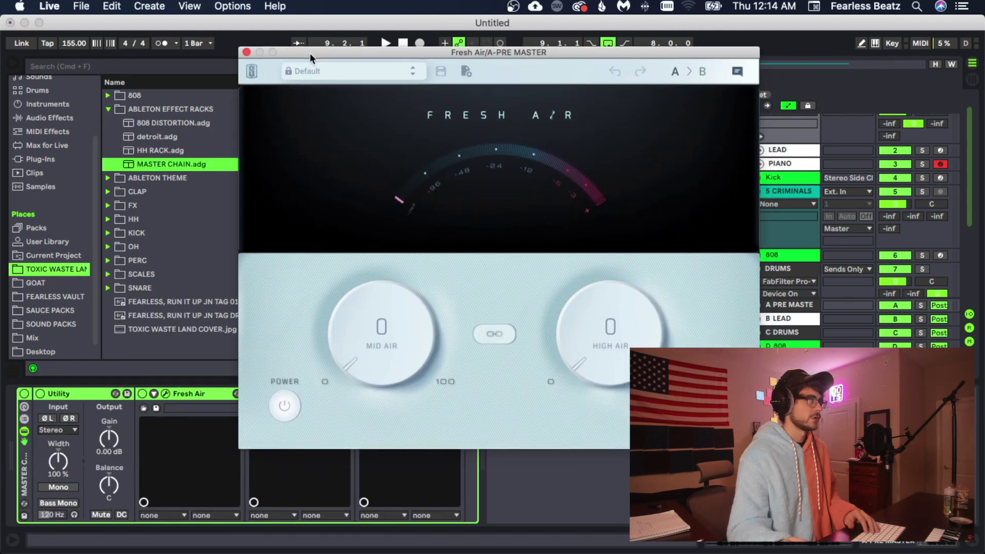
left_click_drag(309, 54, 305, 57)
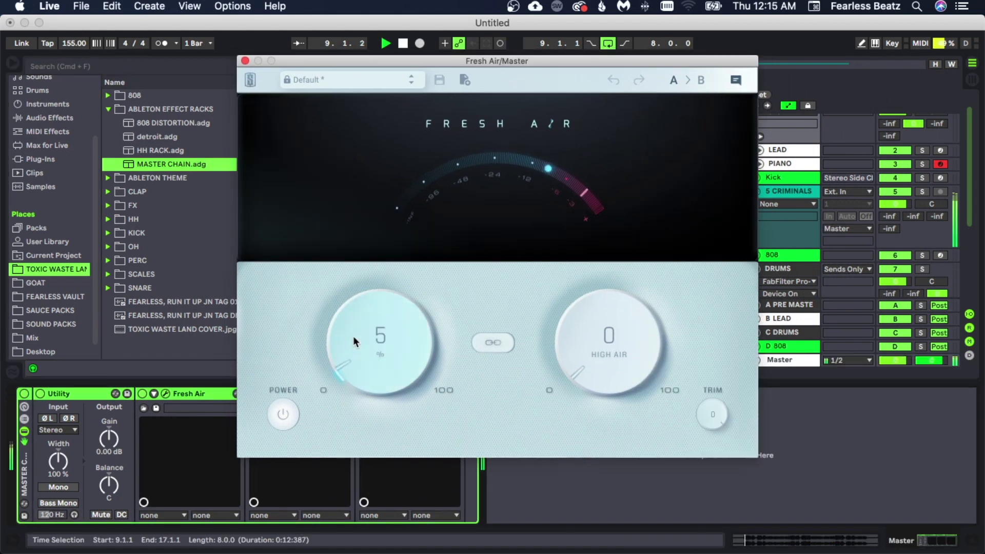
Step: Set Mid Air in Fresh Air to 15 during playback, comparing the processed sound against bypass
left_click_drag(353, 337, 326, 402)
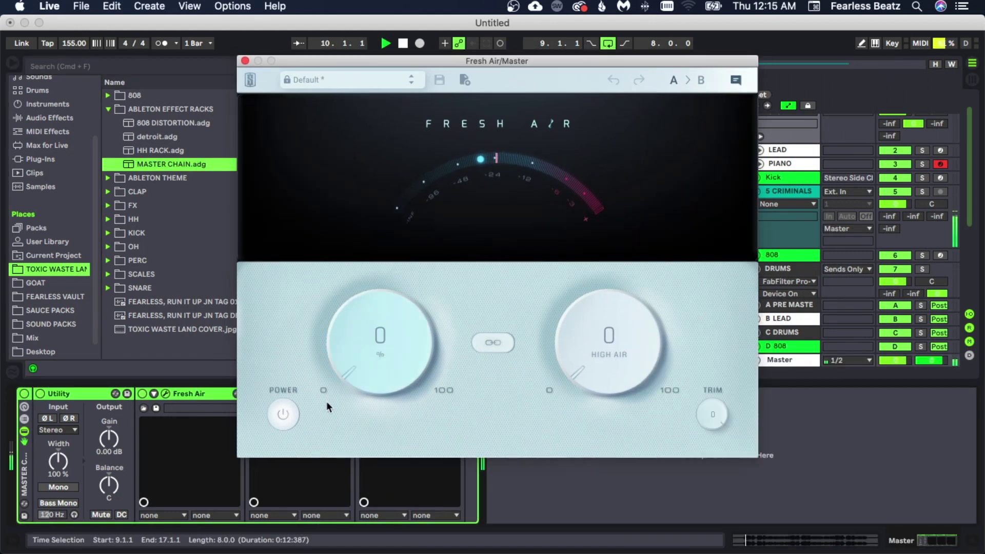
left_click_drag(325, 333, 318, 292)
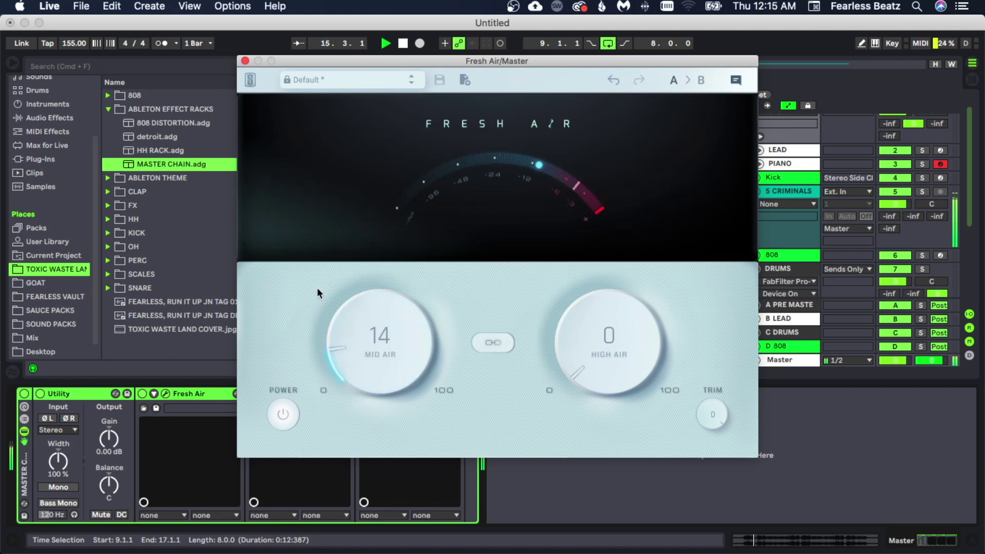
left_click(281, 414)
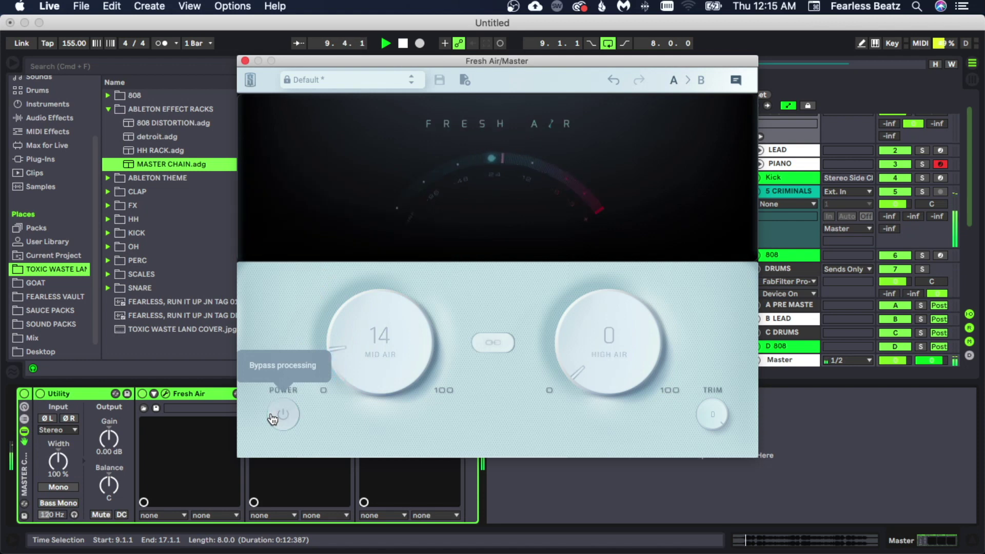
left_click(273, 419)
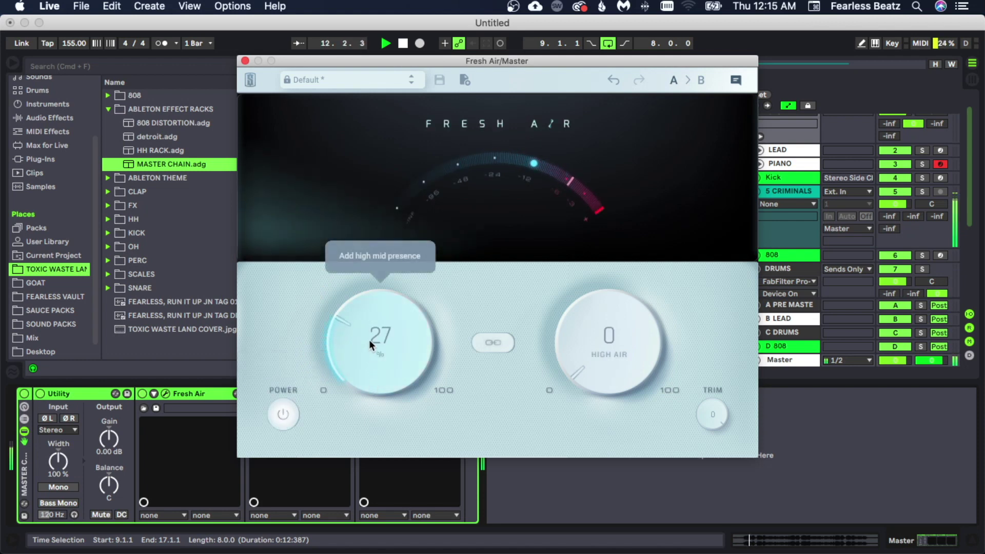
left_click_drag(368, 340, 390, 375)
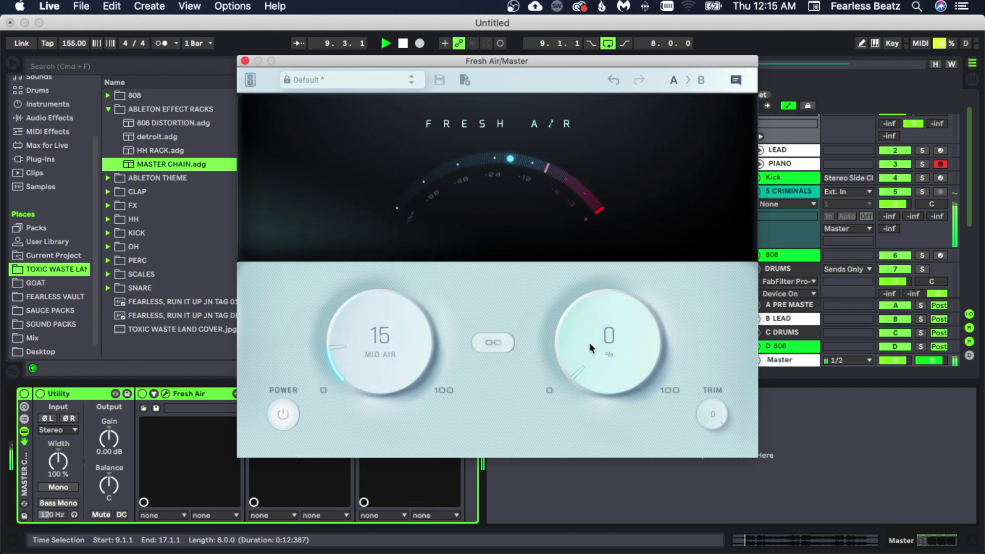
Step: Set High Air in Fresh Air to 11, compare the sound against bypass, and close the plug-in window
left_click_drag(589, 343, 566, 377)
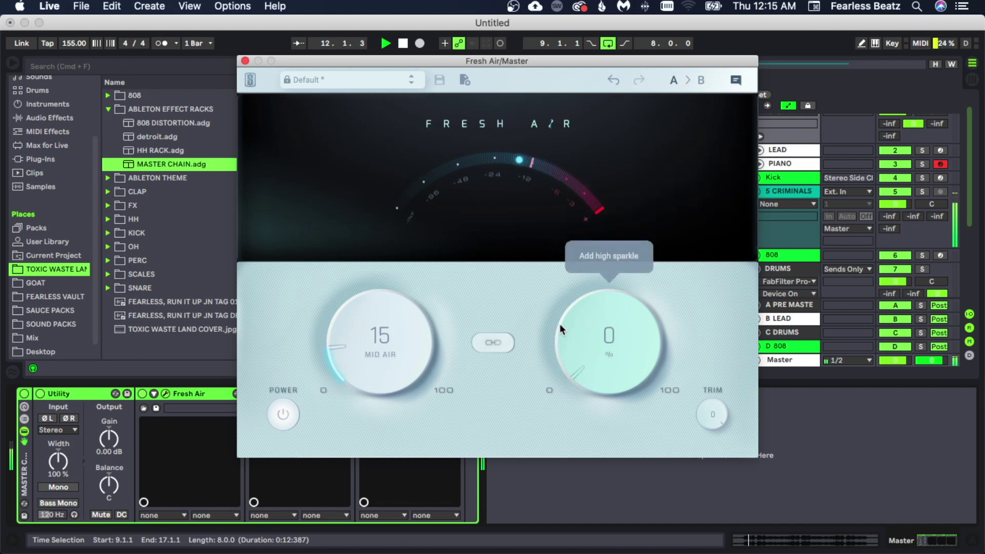
mouse_move(560, 325)
left_mouse_down()
mouse_move(553, 258)
mouse_move(555, 349)
mouse_move(549, 266)
left_mouse_up()
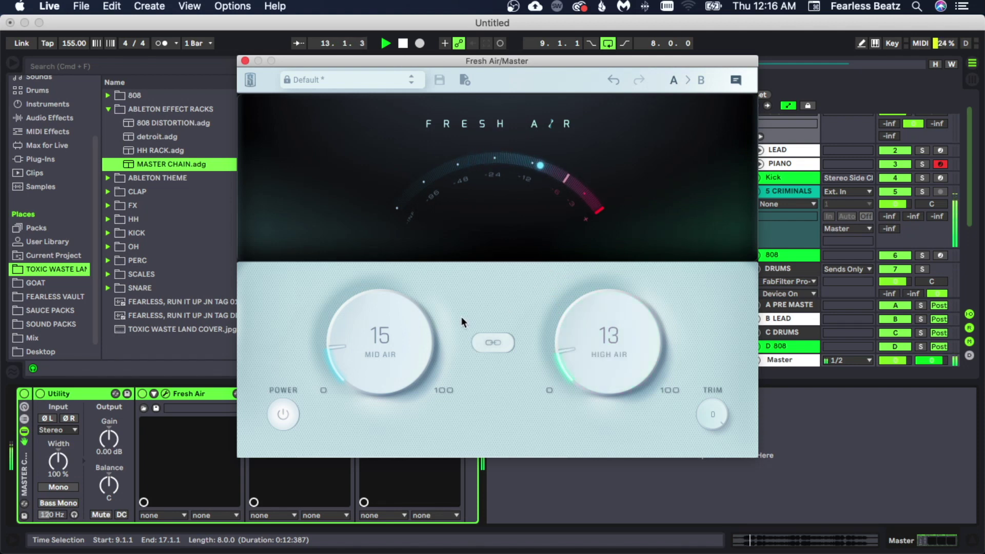
left_click(283, 414)
left_click(283, 414)
double_click(383, 336)
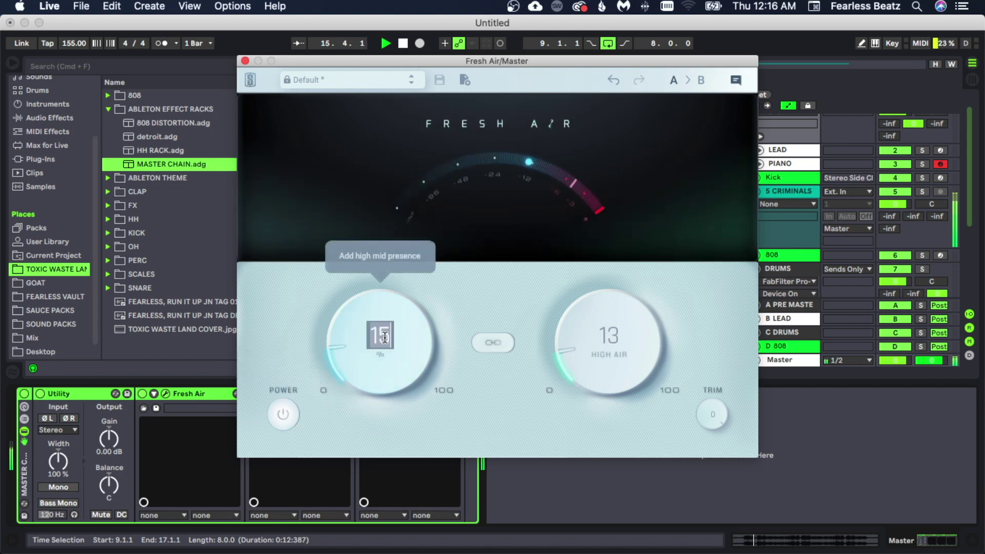
left_click_drag(590, 331, 589, 336)
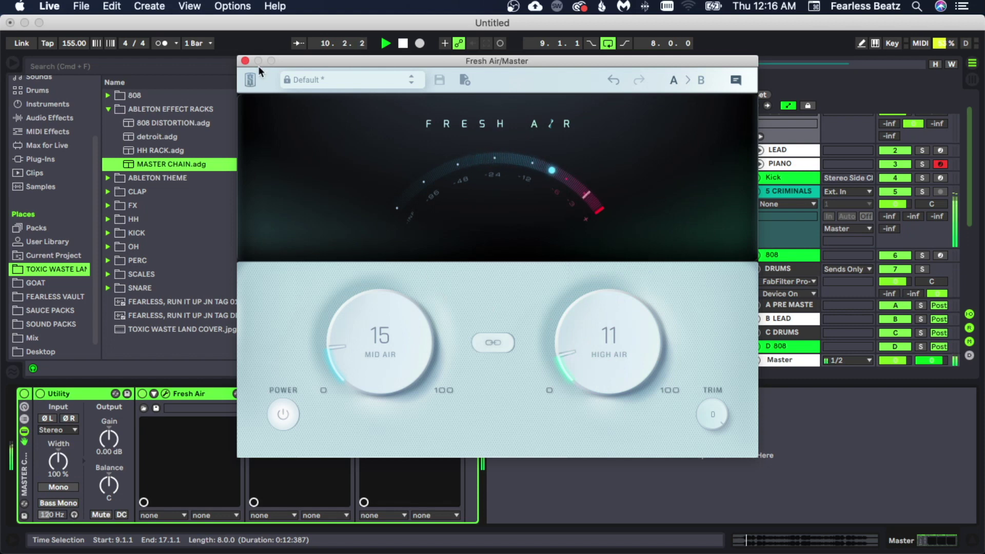
left_click(246, 61)
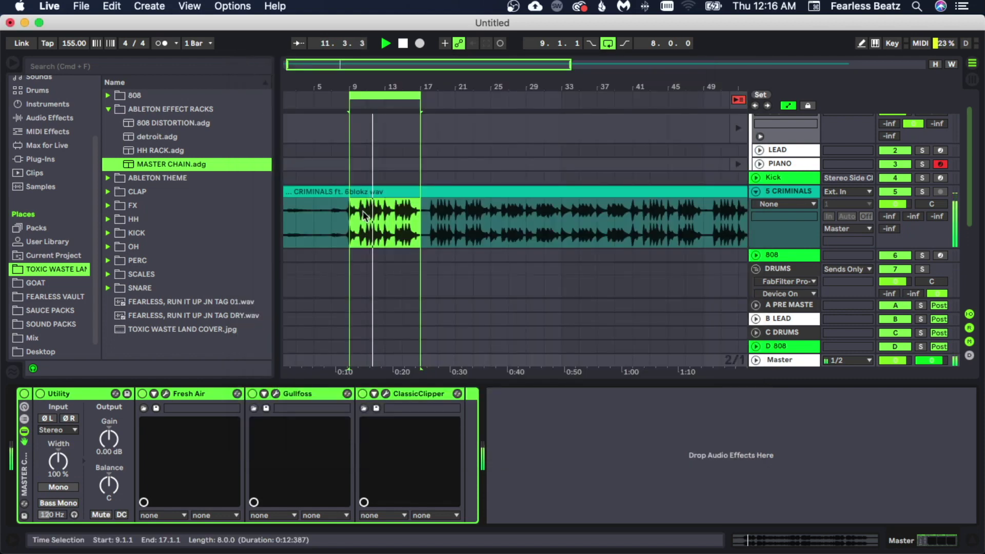
Step: Switch off ClassicClipper in the master chain, set the Utility gain to -4 dB, and listen to the loop
left_click(363, 394)
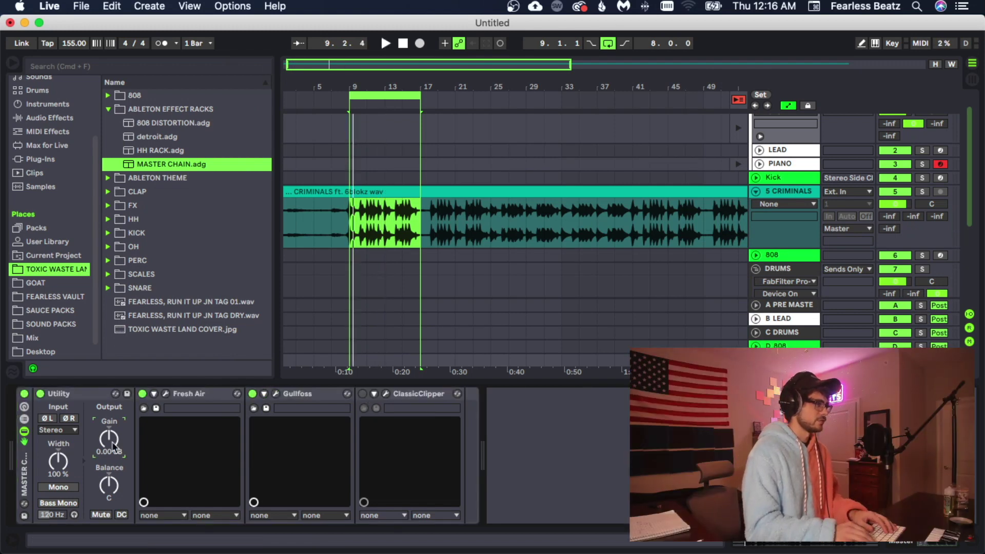
type("-4")
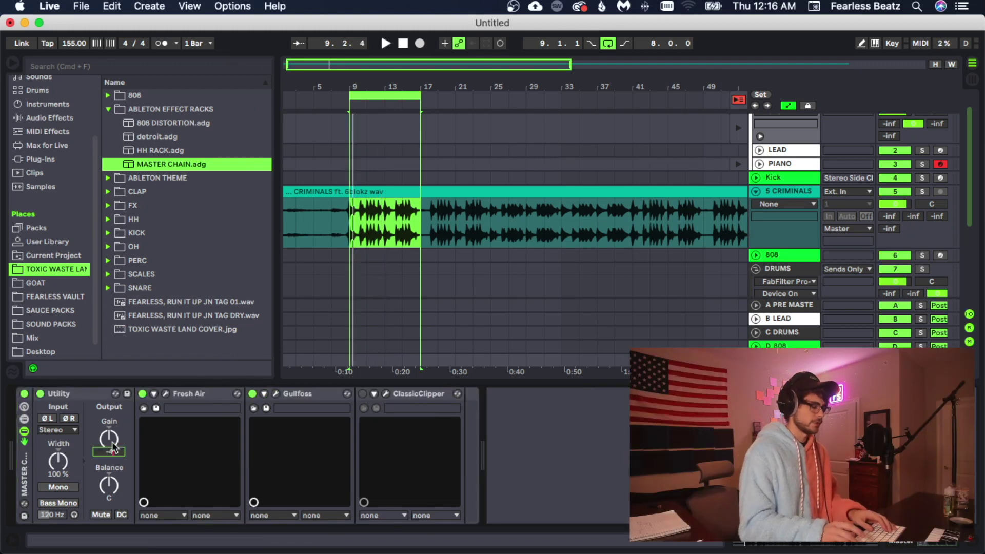
key("Return")
key("space")
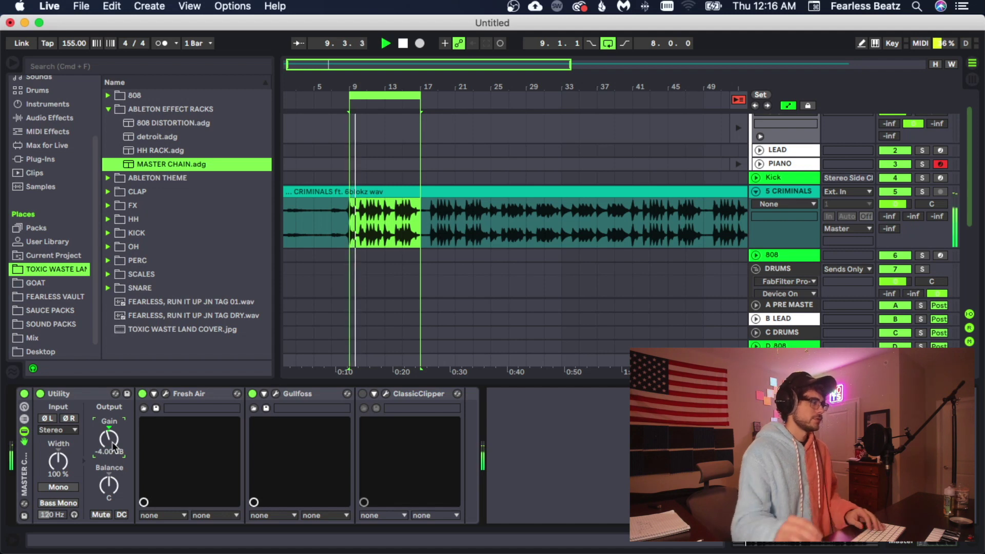
left_click(206, 394)
key("space")
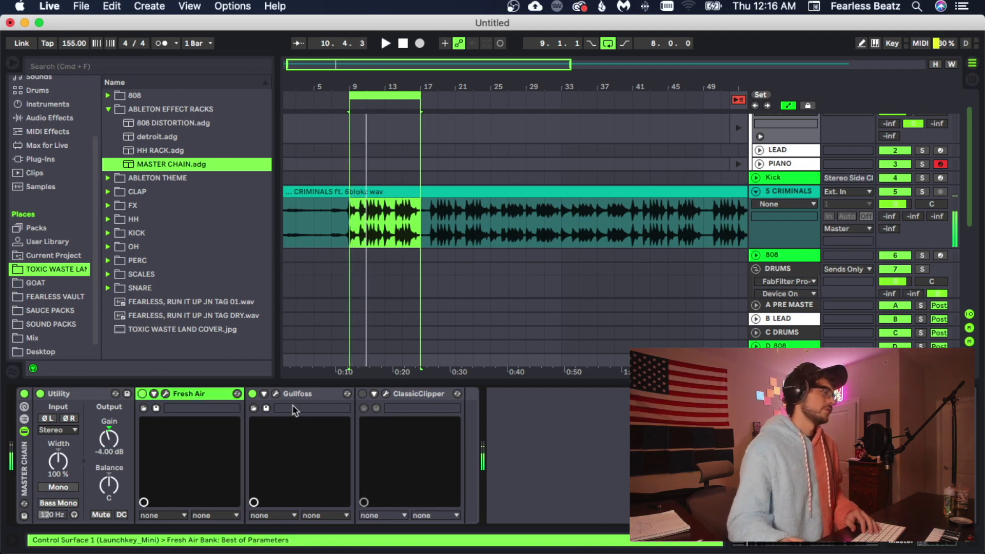
Step: Set Recover and Tame in the master chain's Gullfoss plug-in to 20% each during playback, and close its window
left_click(299, 395)
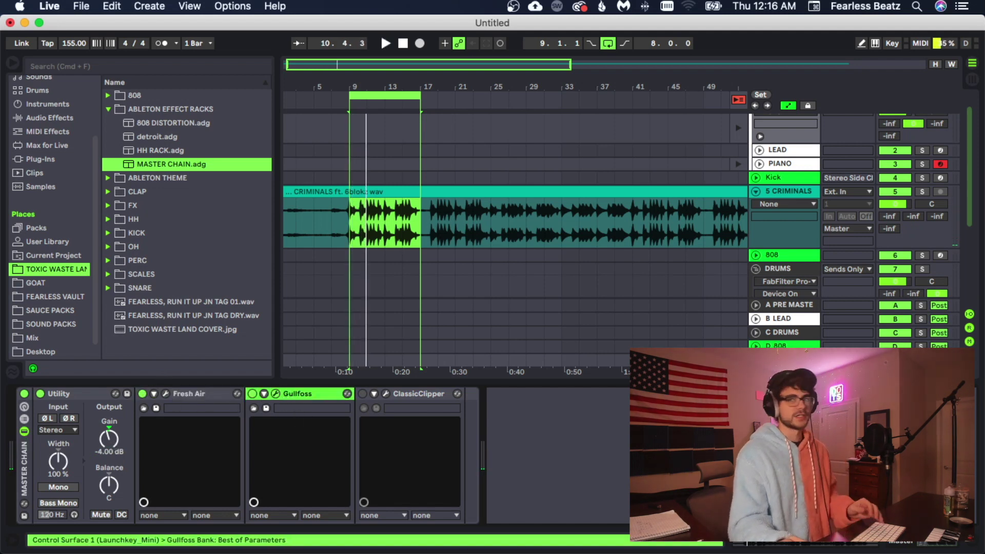
left_click(276, 394)
left_click_drag(77, 78, 516, 88)
key("space")
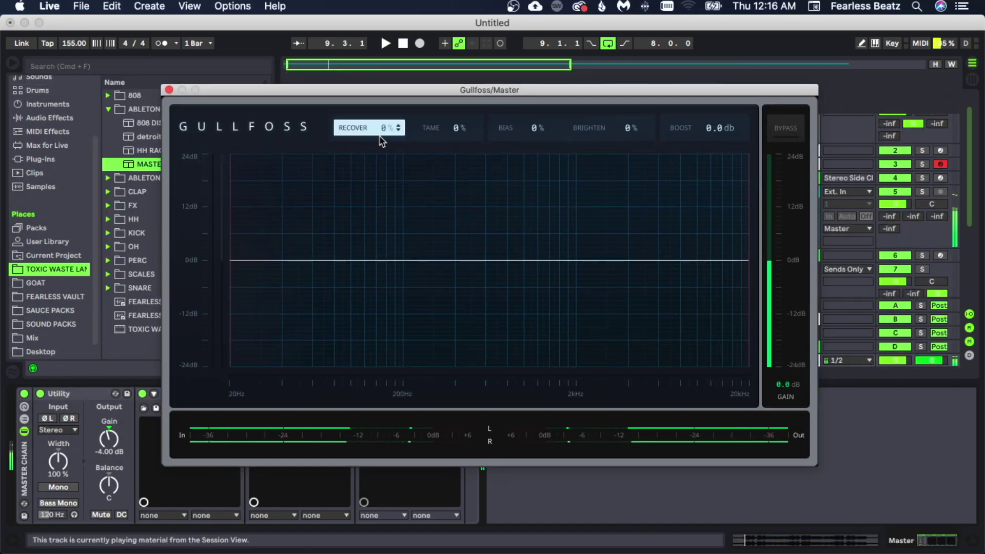
key("space")
left_click_drag(384, 128, 384, 117)
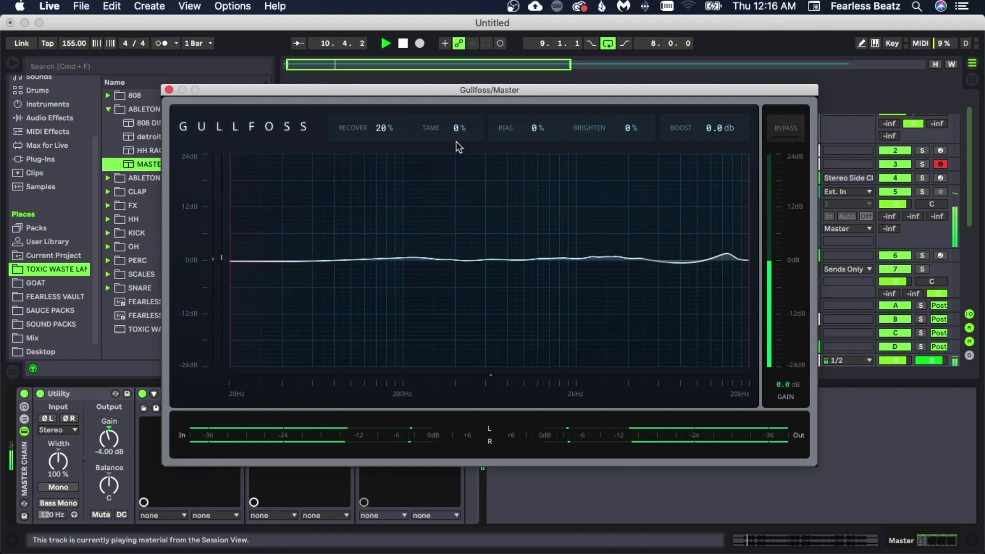
left_click_drag(458, 128, 458, 107)
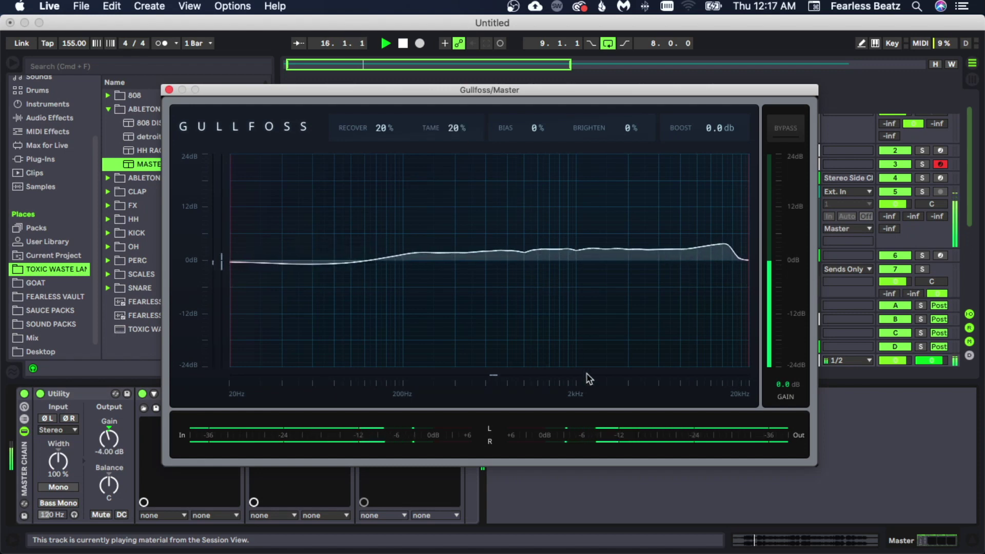
left_click(169, 90)
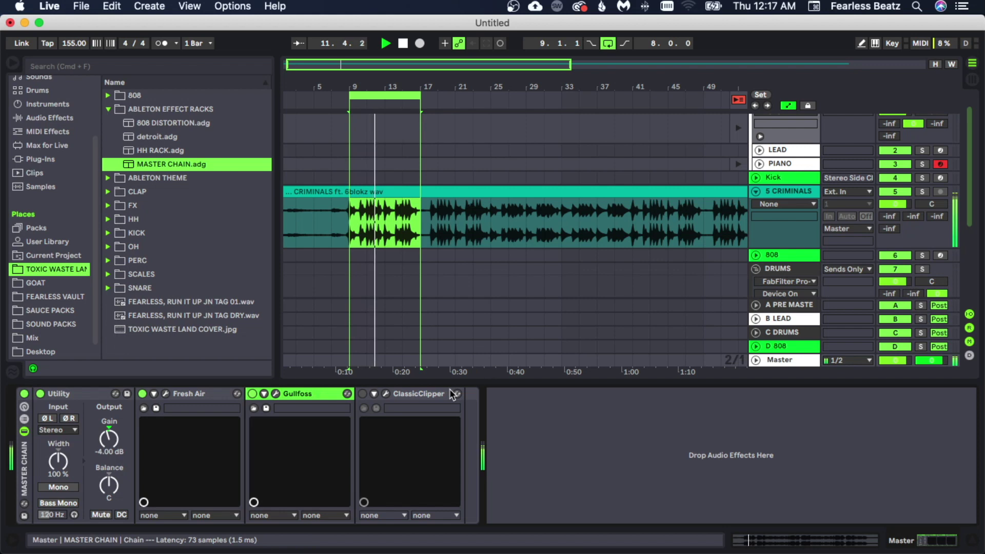
Step: Set the master chain's Utility gain to -1 dB and play the loop in Session View to check the master peak level
key("Tab")
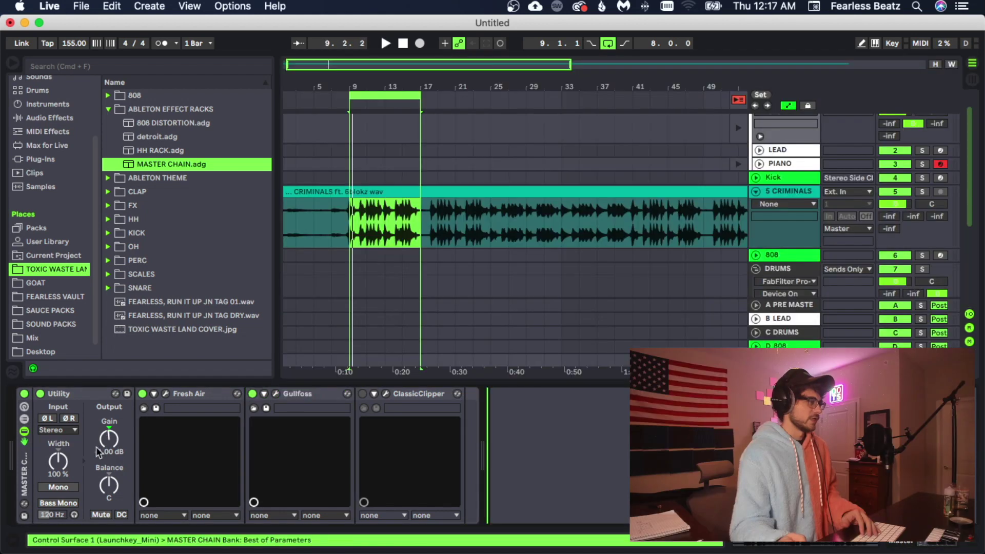
key("Tab")
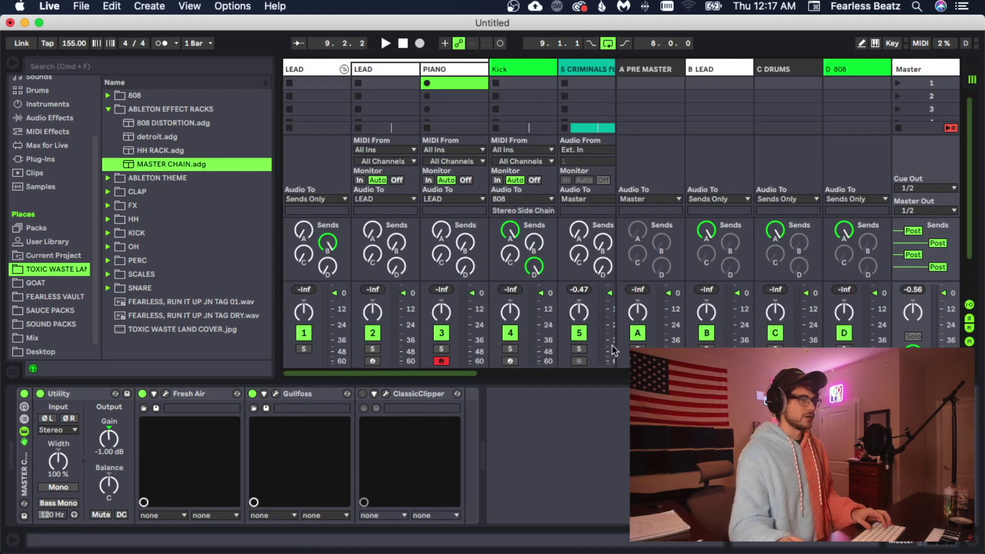
key("space")
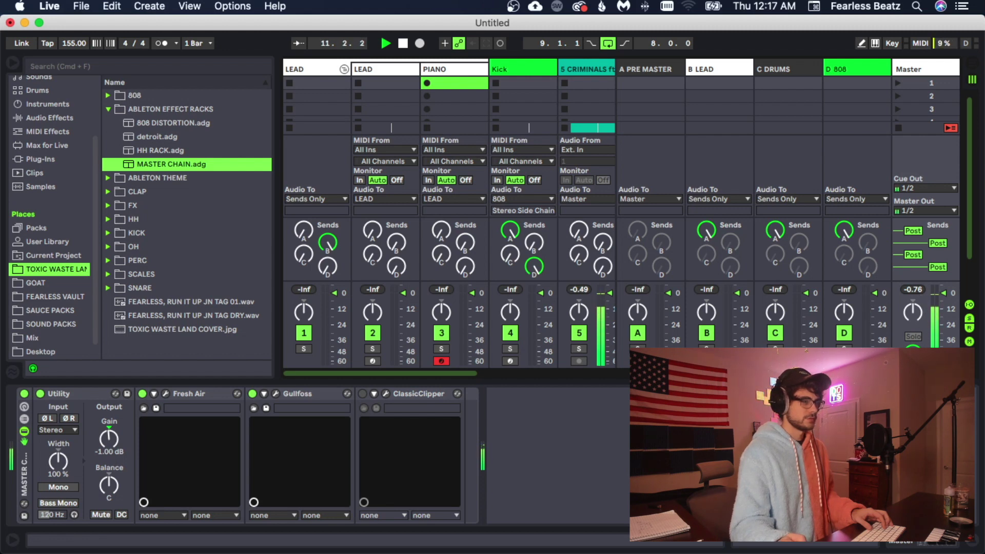
key("space")
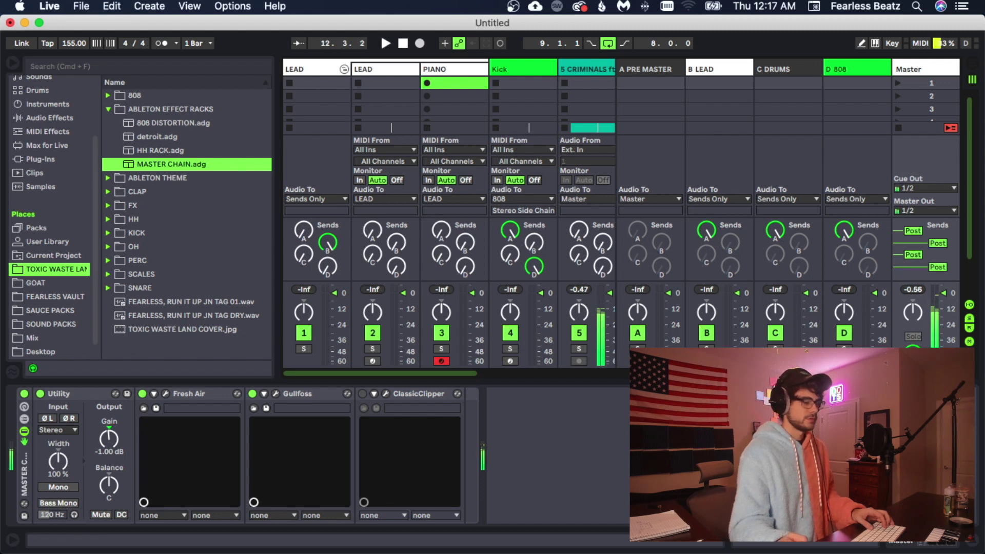
Step: Switch ClassicClipper back on in the master chain and open its plug-in window with all controls in view
left_click(363, 394)
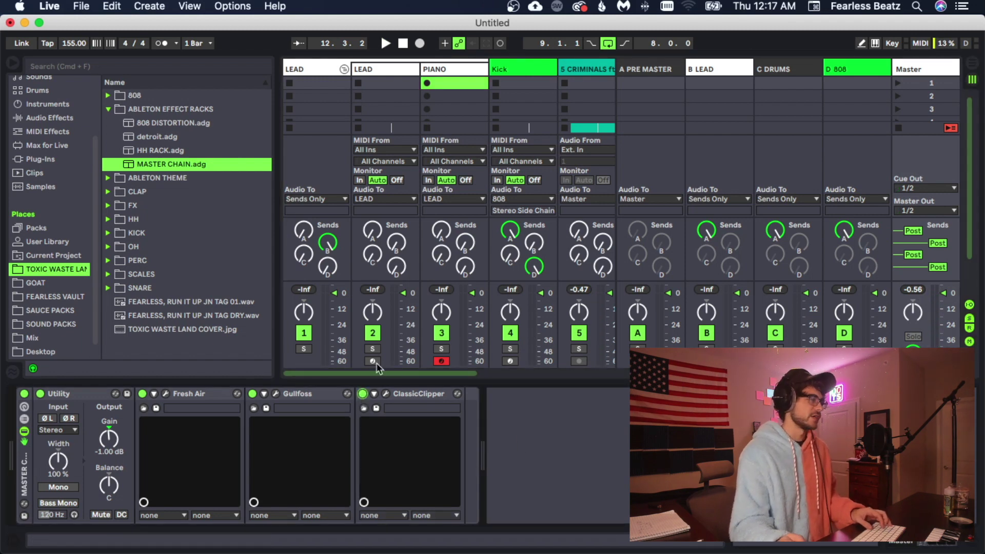
left_click(385, 395)
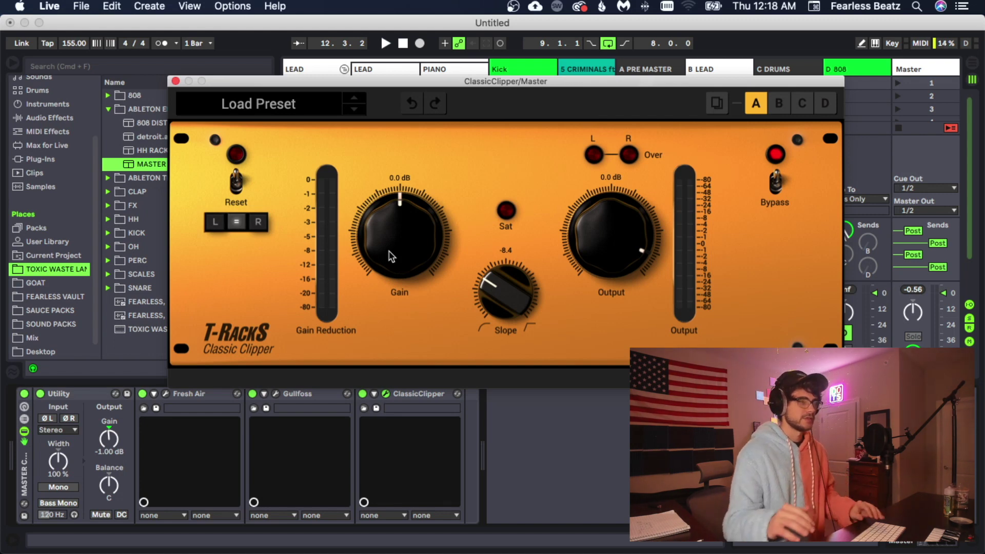
left_click_drag(662, 81, 481, 95)
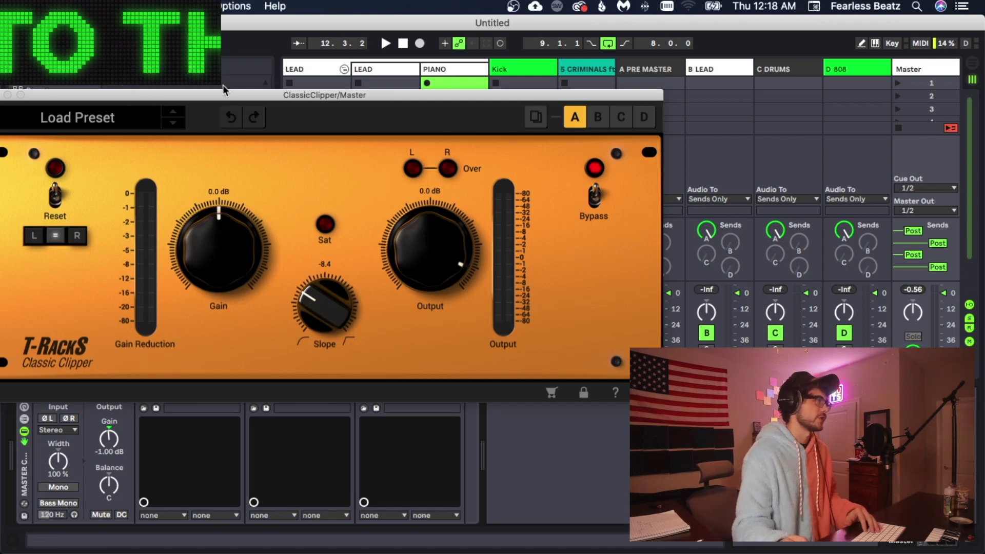
left_click(218, 67)
left_click_drag(331, 98, 546, 92)
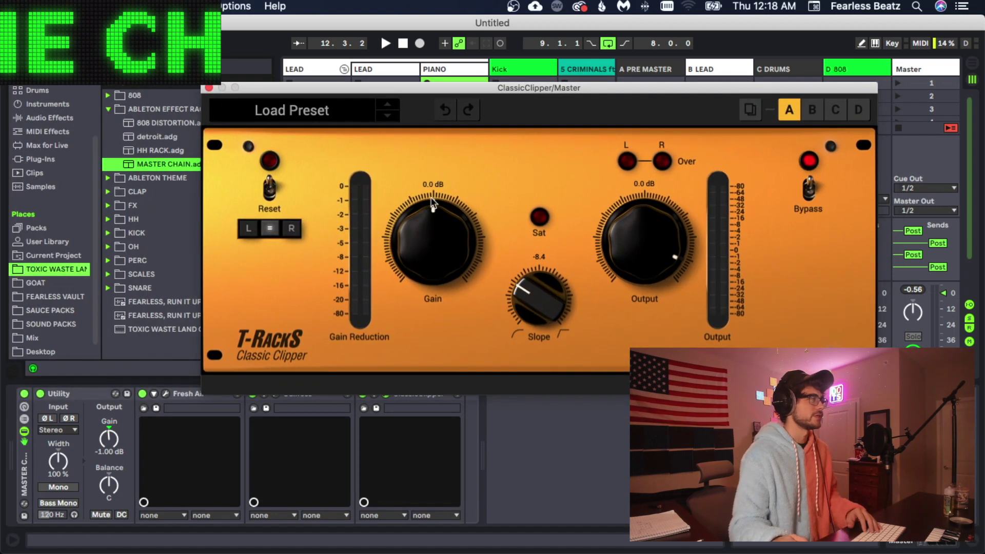
Step: Raise the ClassicClipper Gain to 5.9 dB while auditioning the loop against the gain reduction meter
key("space")
left_click_drag(454, 251, 452, 226)
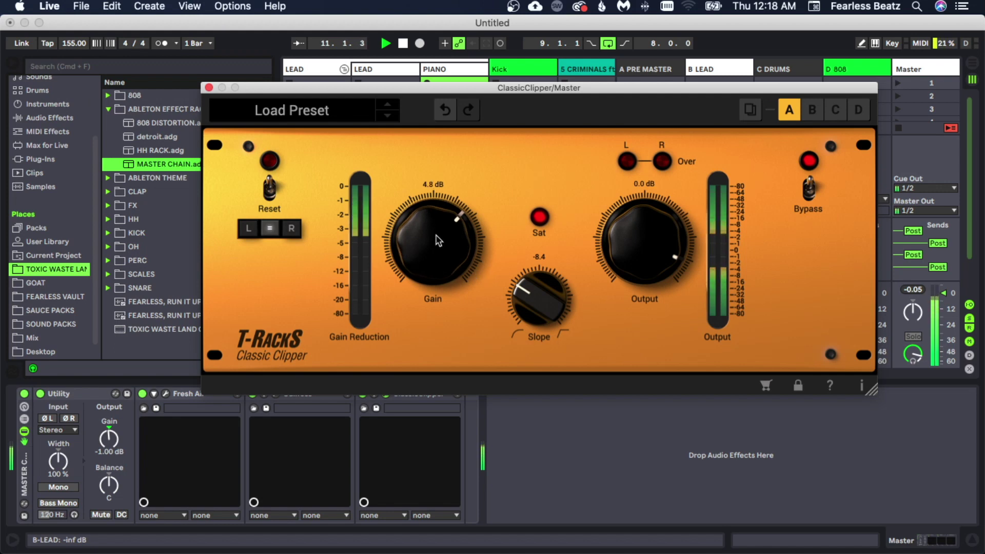
left_click_drag(439, 246, 438, 236)
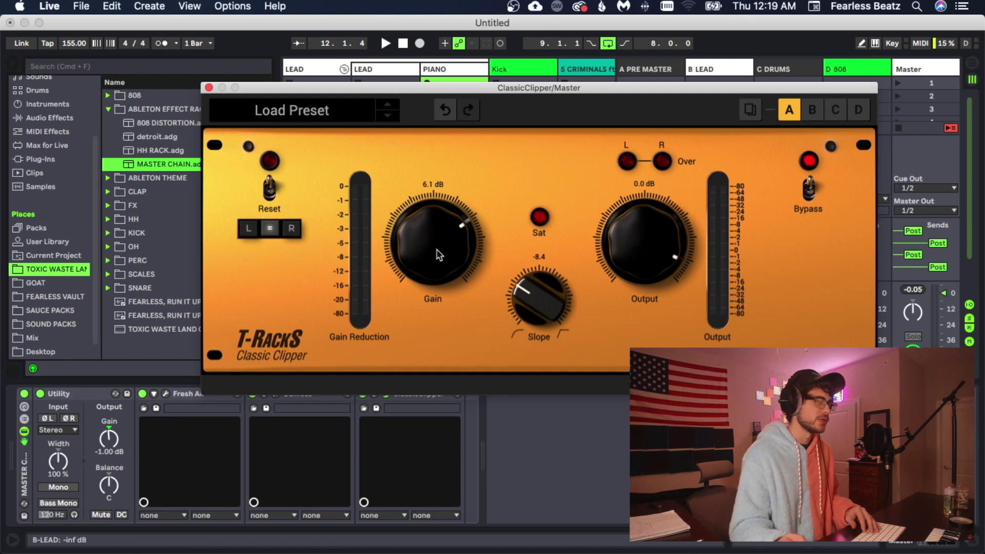
key("space")
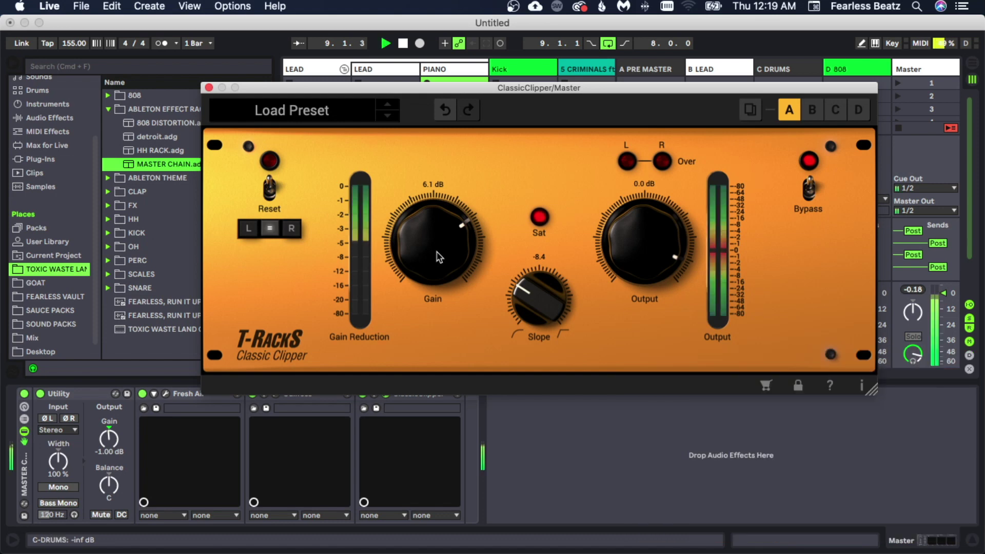
mouse_move(440, 257)
left_mouse_down()
mouse_move(437, 235)
mouse_move(438, 258)
left_mouse_up()
key("space")
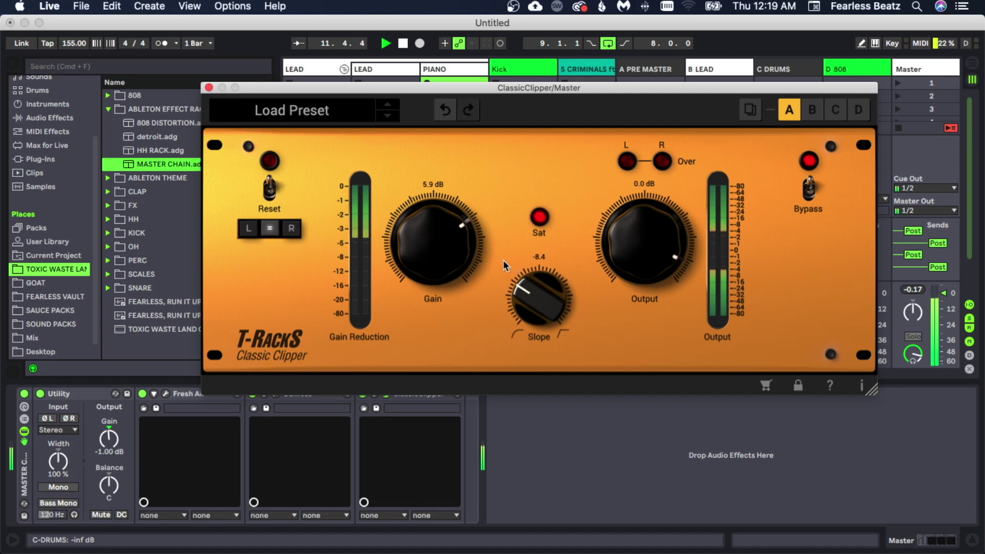
key("space")
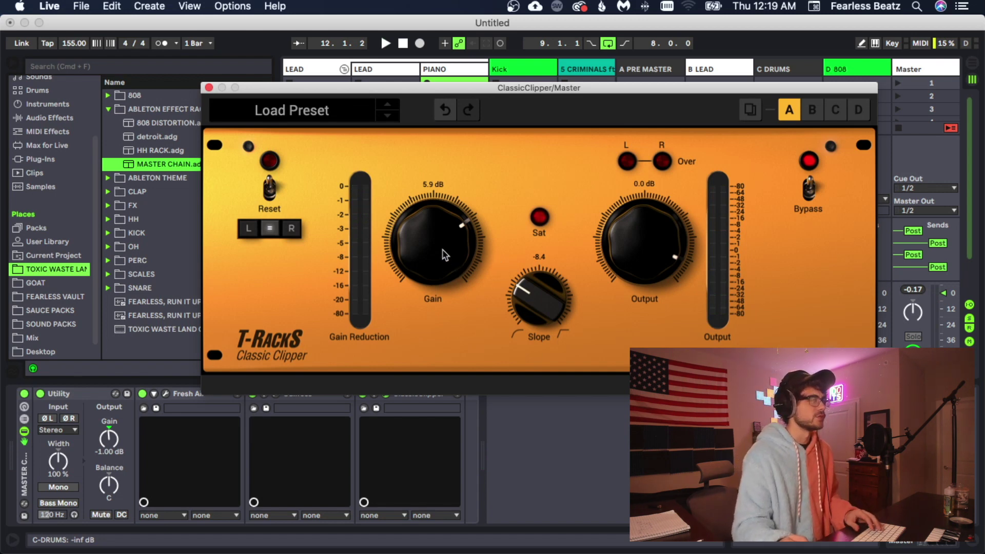
Step: Lower the ClassicClipper Gain to 3.0 dB and audition the loop
left_click_drag(443, 251, 438, 286)
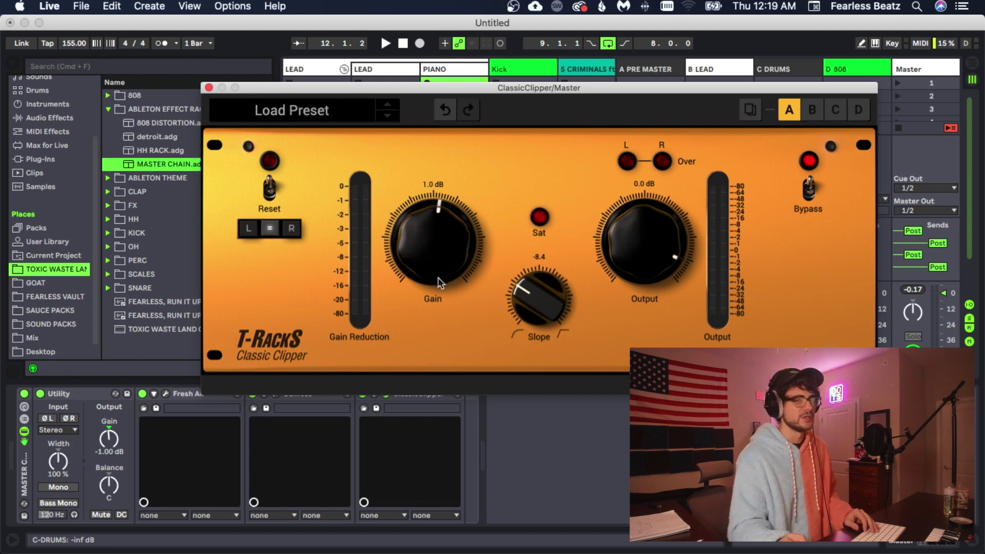
left_click_drag(439, 285, 447, 266)
key("space")
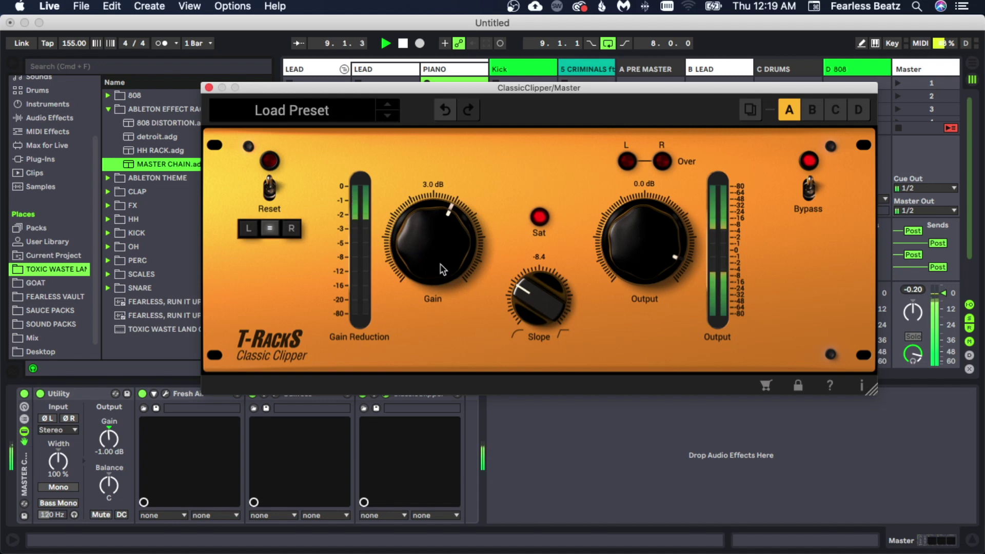
key("space")
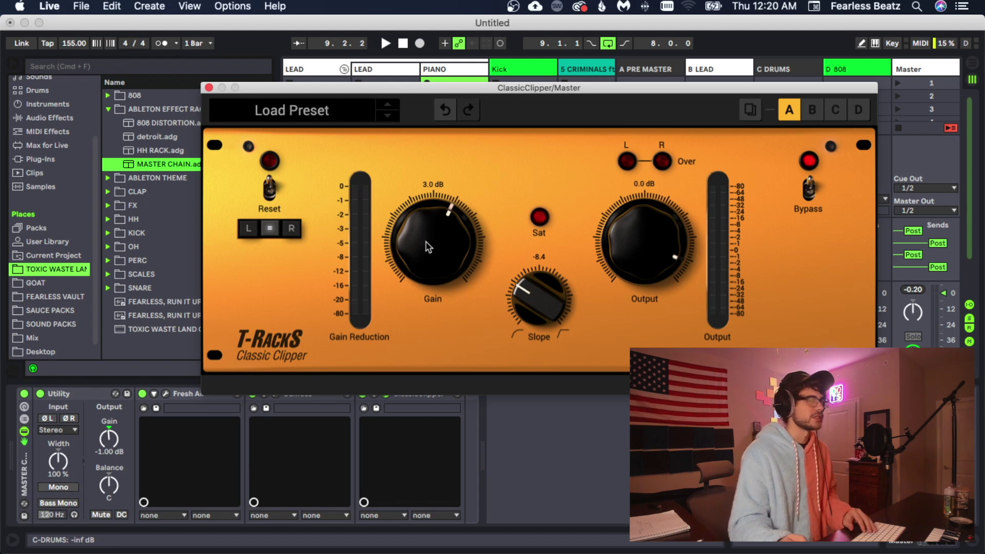
Step: Set the ClassicClipper Gain to 5.7 dB, listen to the loop, and close the plug-in window
left_click_drag(429, 248, 429, 231)
key("space")
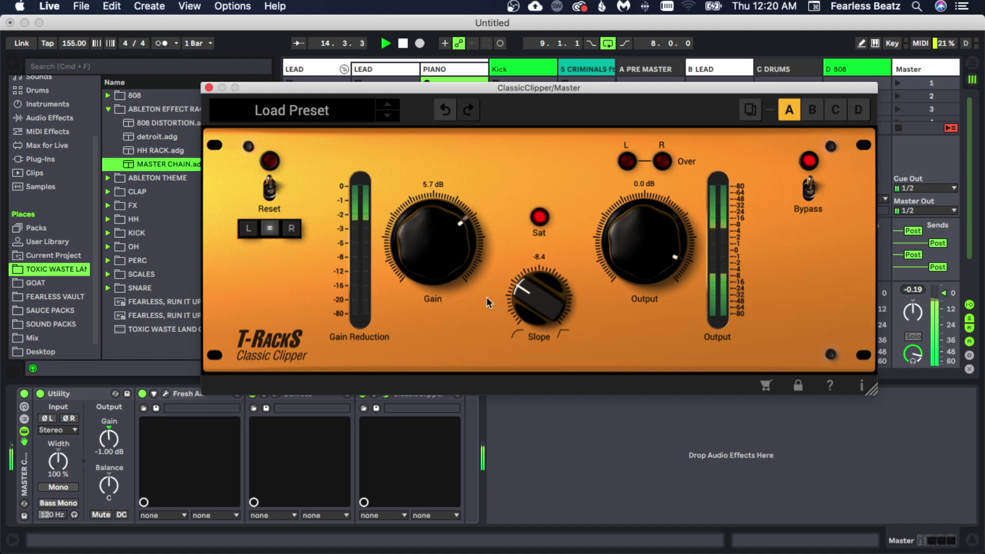
left_click_drag(440, 242, 437, 238)
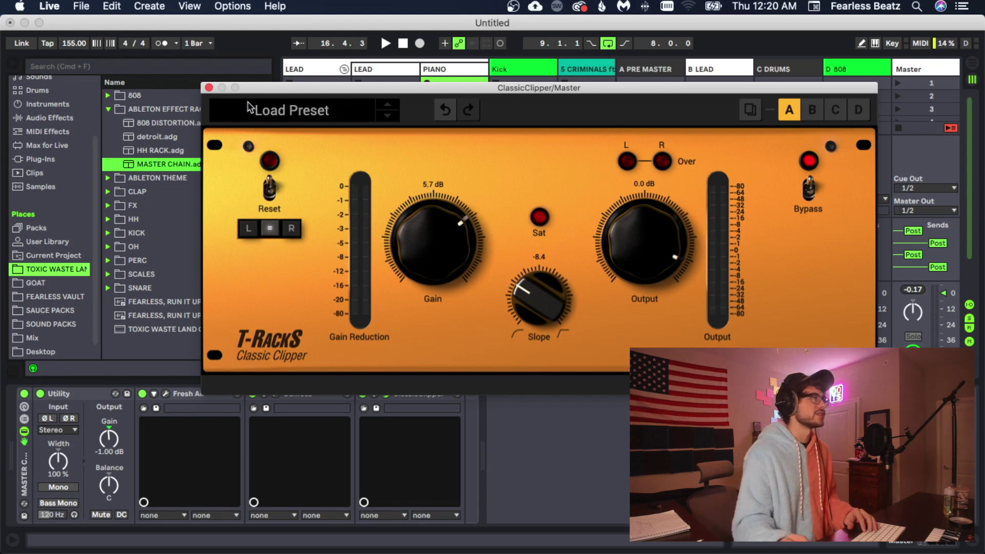
left_click(209, 88)
Step: In Arrangement View, restore arrangement playback with looping off and select the full length of the CRIMINALS ft. 6blokz clip
key("Tab")
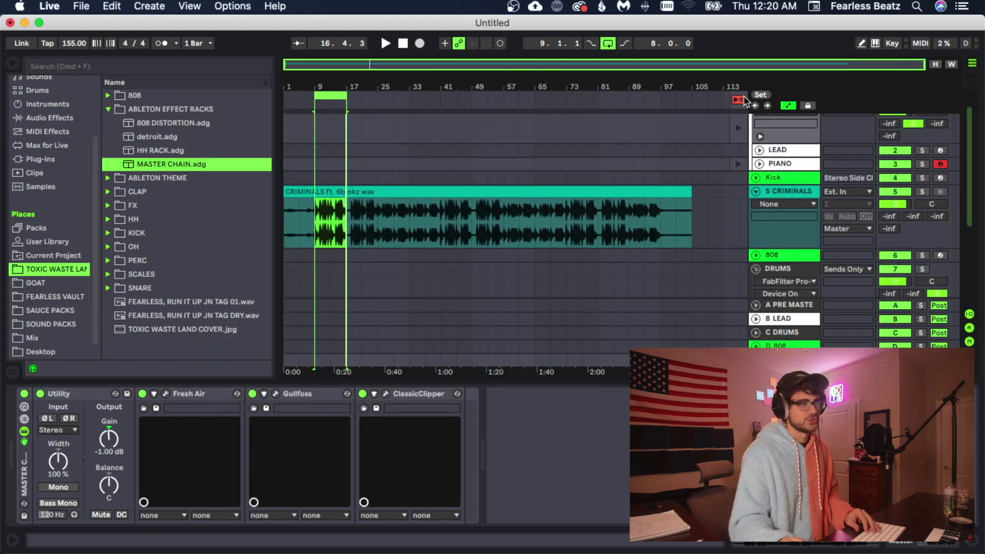
left_click(738, 99)
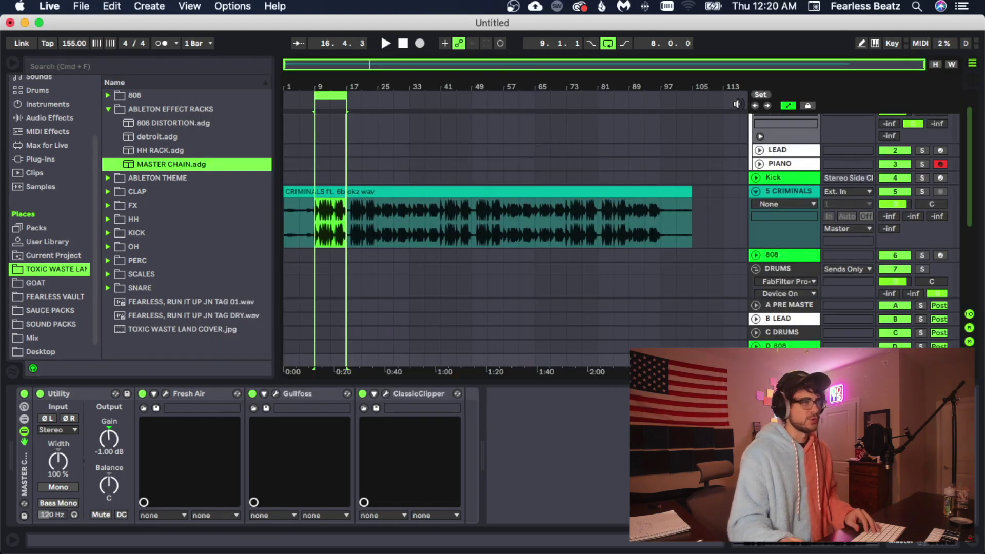
left_click(723, 189)
left_click(605, 45)
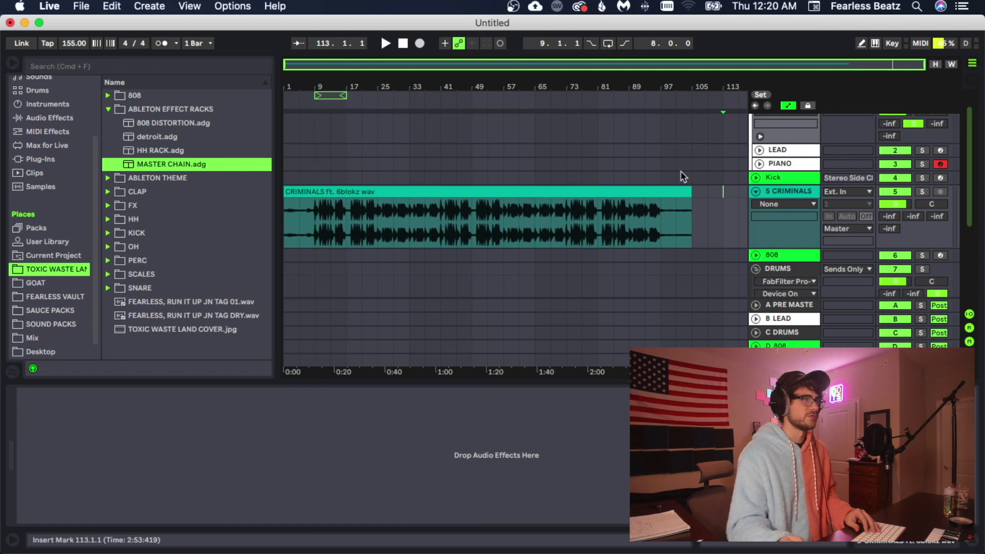
left_click_drag(693, 186, 255, 195)
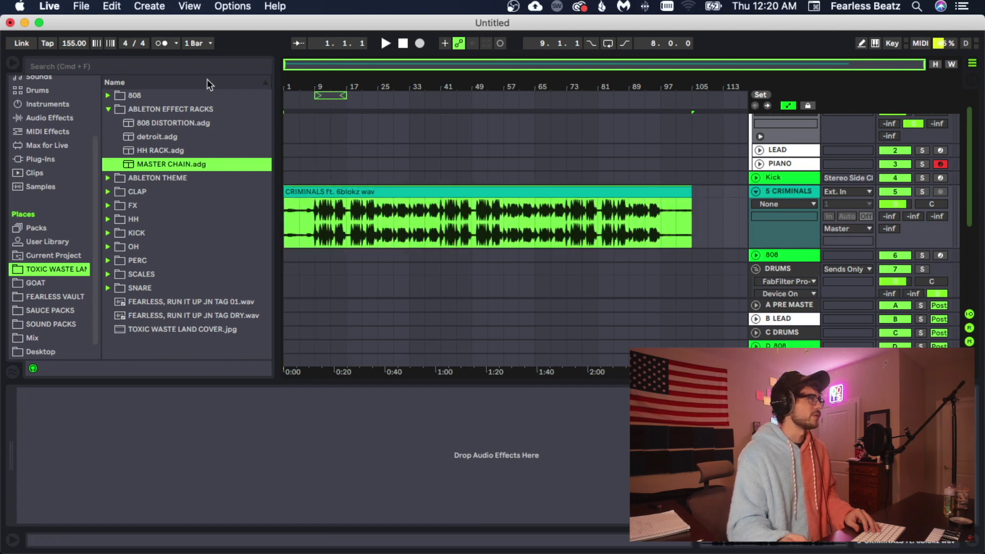
Step: Set up an audio export of the selected range with PCM encoding off and MP3 (CBR 320) encoding on
left_click(78, 6)
left_click(162, 198)
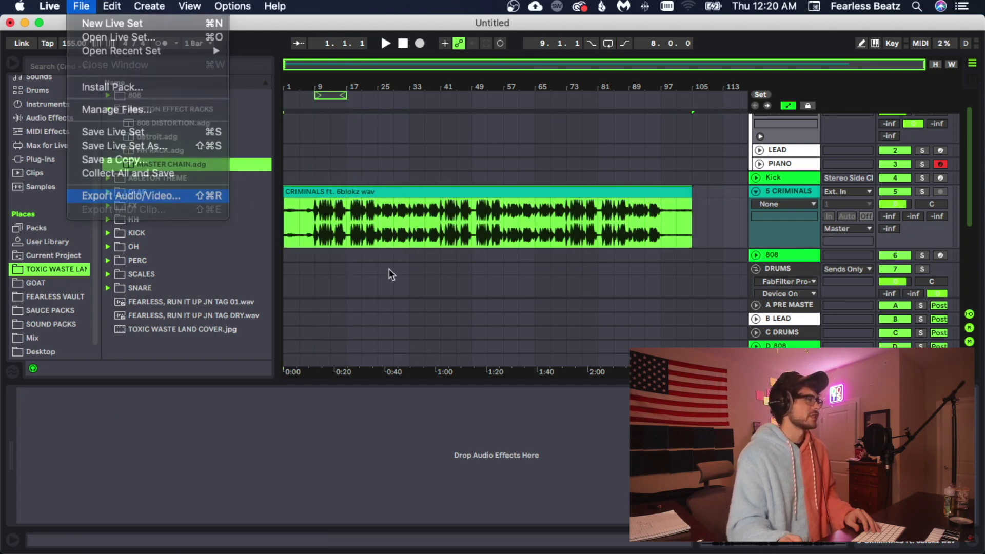
left_click(544, 297)
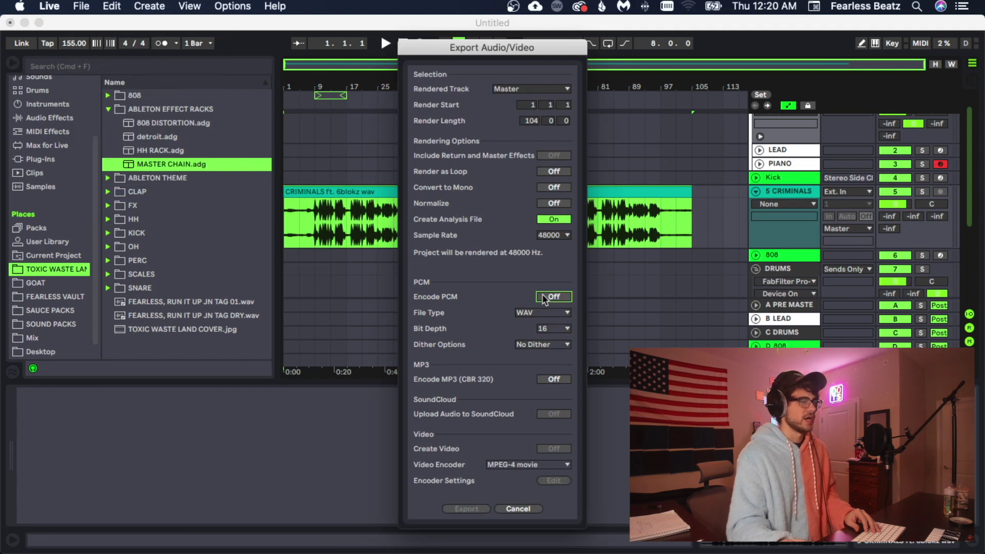
left_click(554, 380)
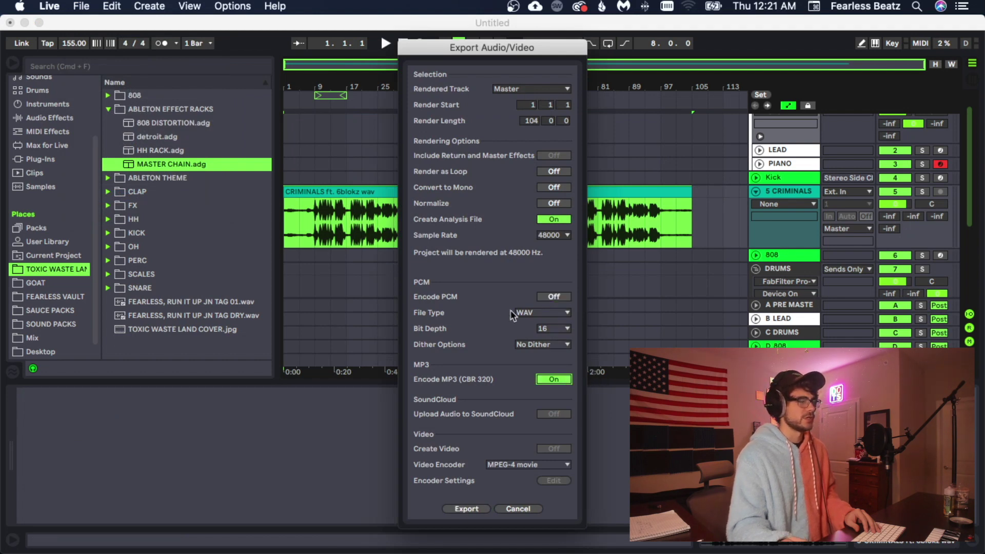